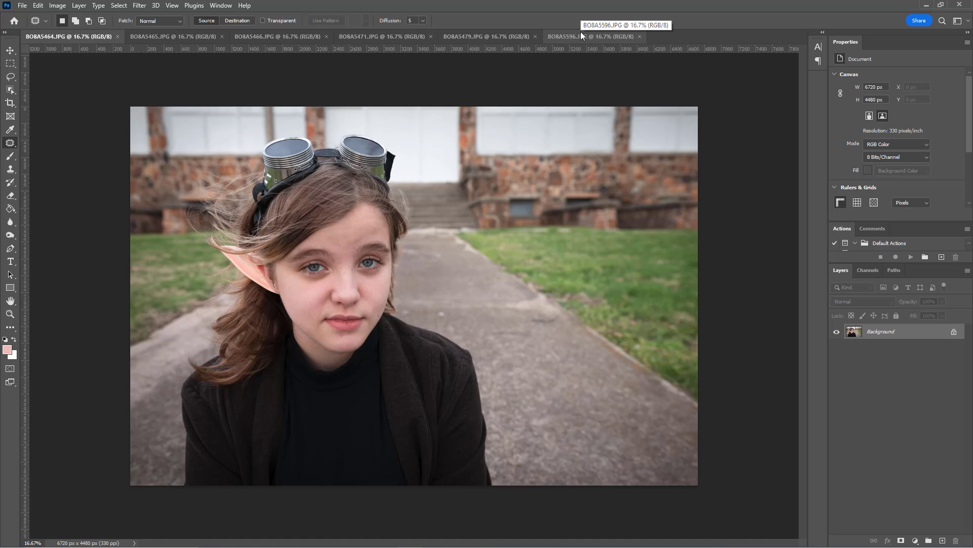
# Bring up the photo BO8A5596.JPG and close the Camera Raw session of BO8A5581.CR2.
pyautogui.click(581, 34)
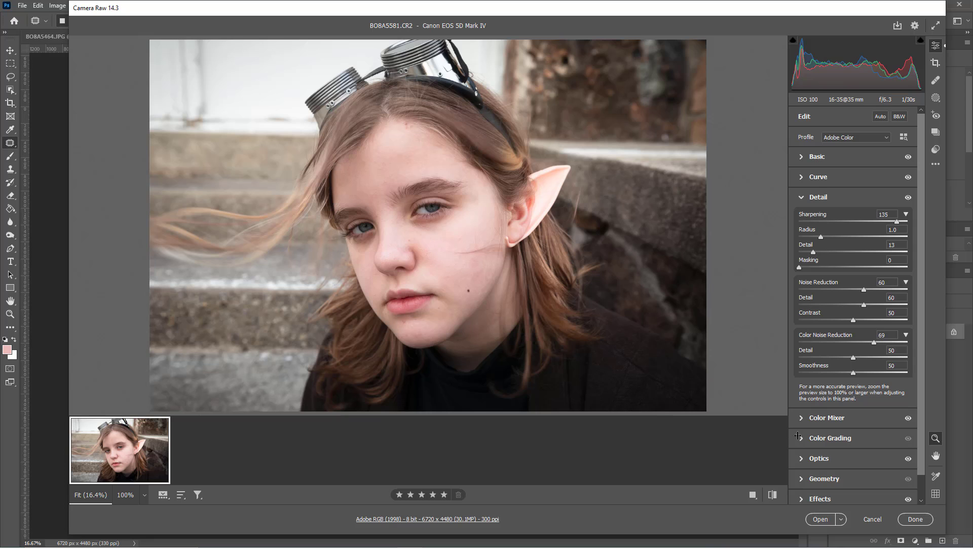
pyautogui.click(915, 518)
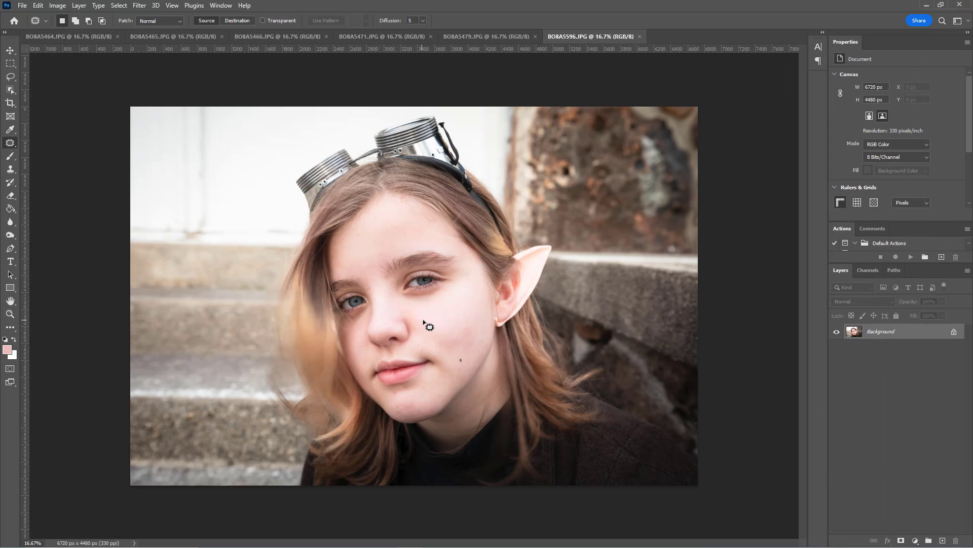
pyautogui.scroll(-1, 429, 326)
pyautogui.scroll(1, 430, 326)
pyautogui.scroll(1, 430, 326)
pyautogui.scroll(-1, 430, 326)
# Review the open portraits one by one from BO8A5479.JPG back through BO8A5471, BO8A5466 and BO8A5465 to BO8A5464.
pyautogui.click(497, 38)
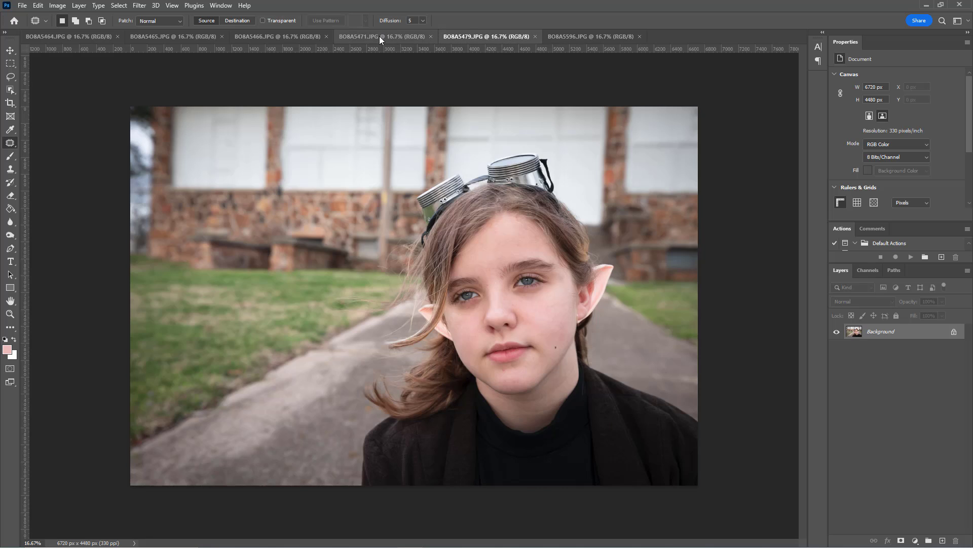
pyautogui.click(379, 36)
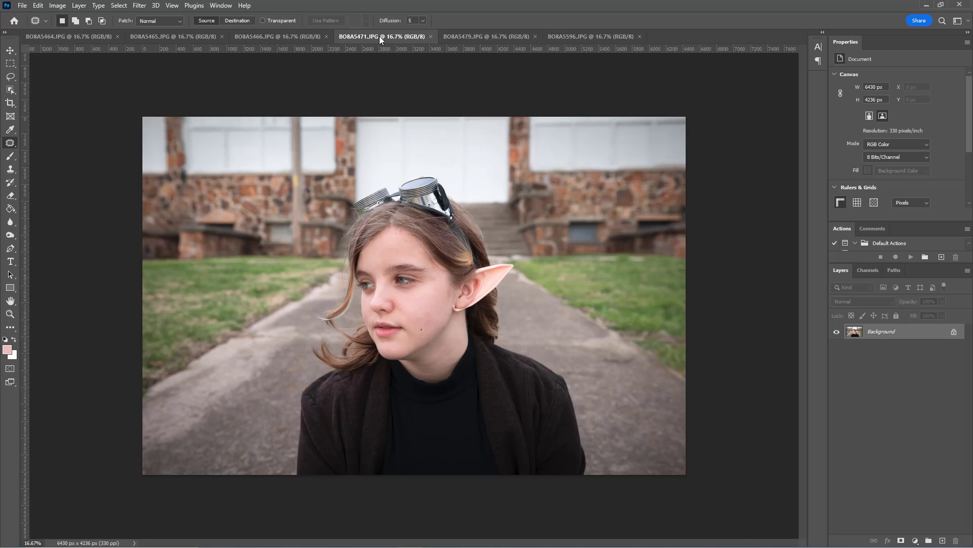
pyautogui.click(276, 35)
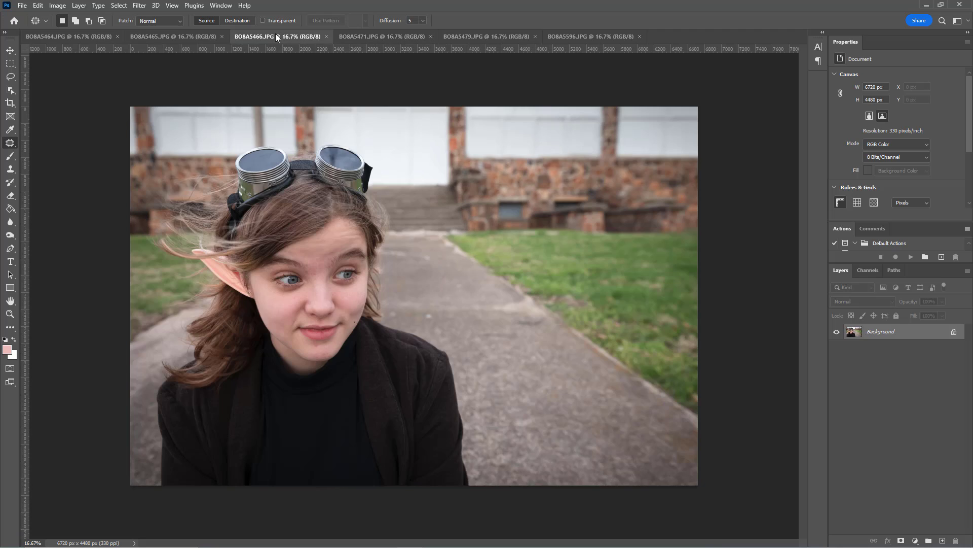
pyautogui.click(186, 35)
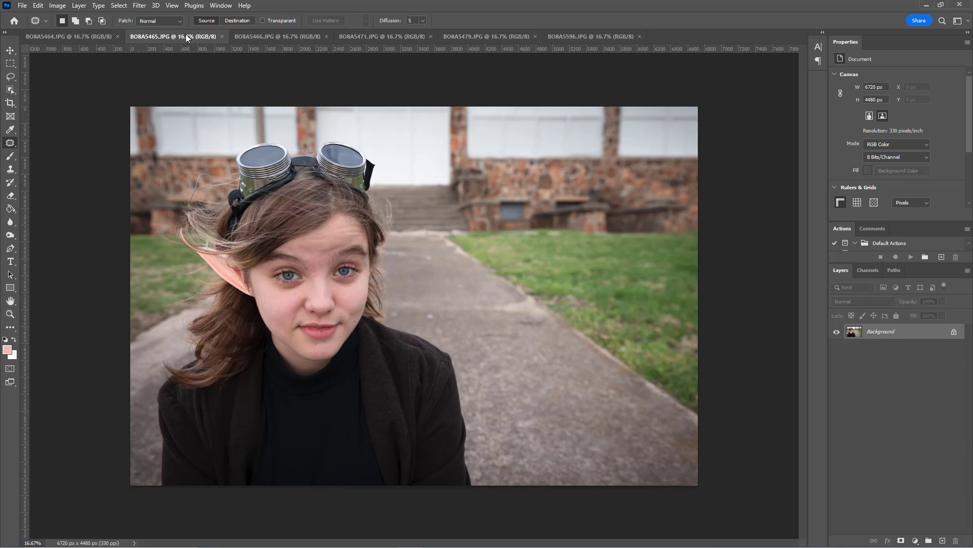
pyautogui.click(57, 32)
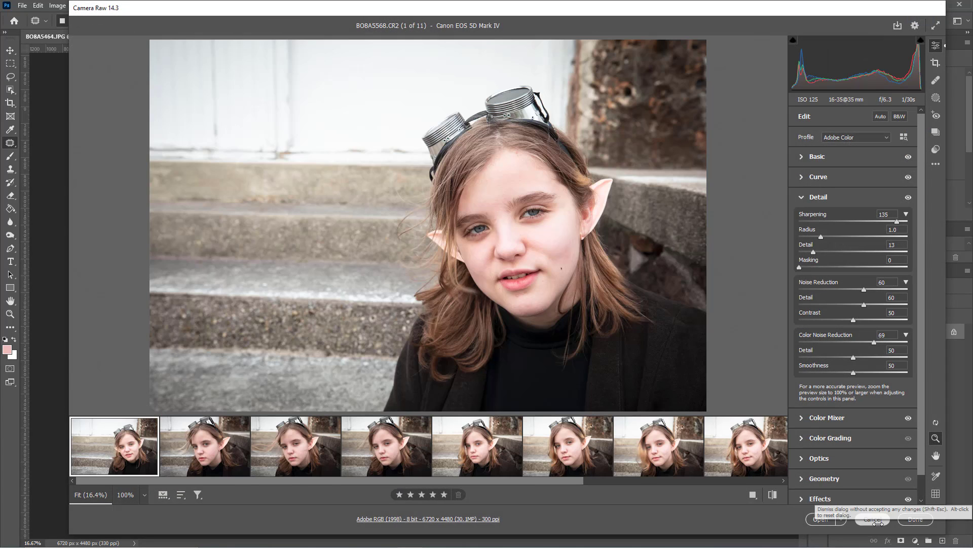
# Close the Camera Raw session of the raw series and review the opened portraits from BO8A5617.JPG back to BO8A5576.JPG.
pyautogui.click(916, 518)
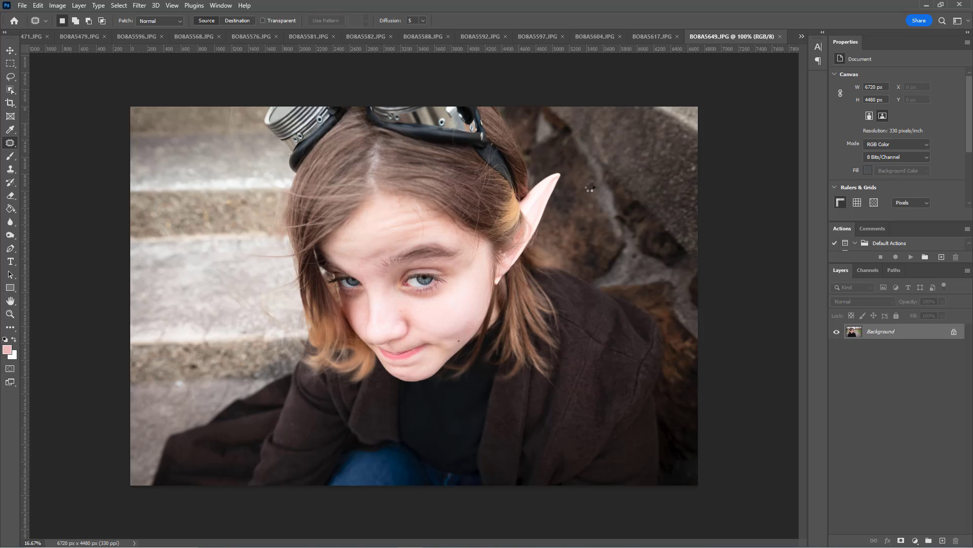
pyautogui.click(649, 34)
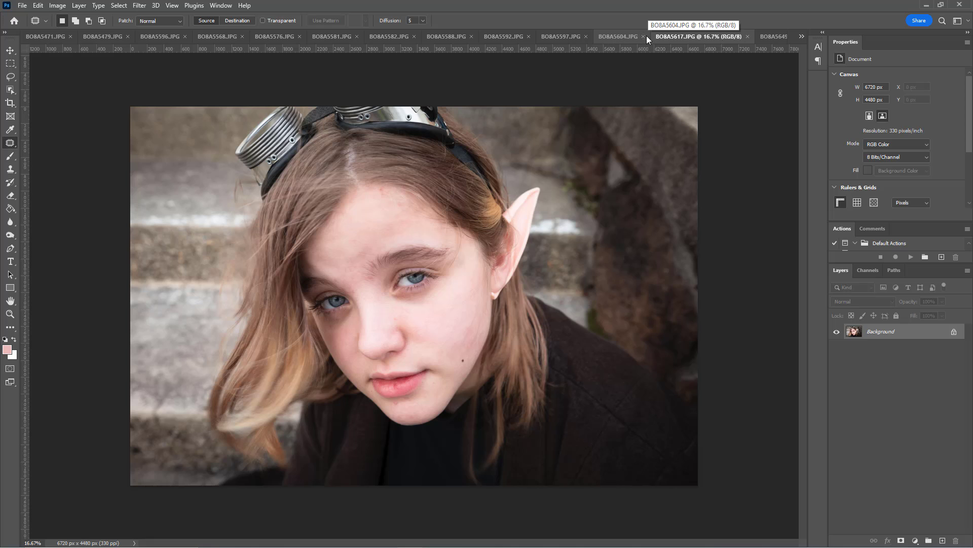
pyautogui.click(610, 38)
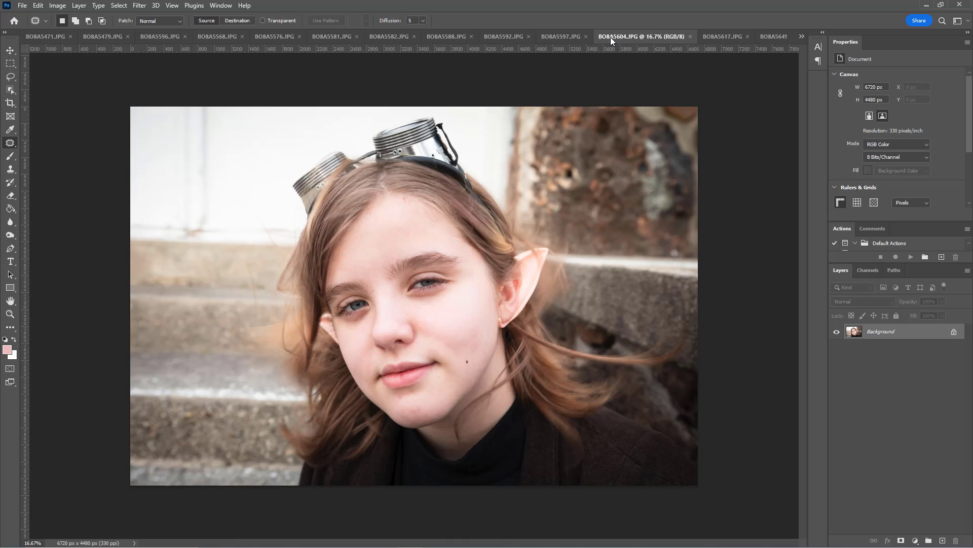
pyautogui.click(567, 36)
pyautogui.click(513, 36)
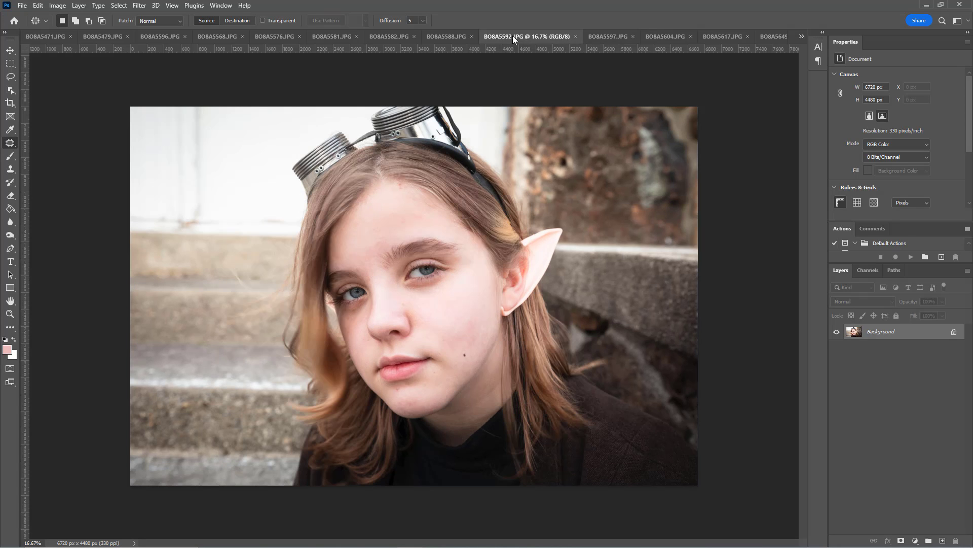
pyautogui.click(451, 36)
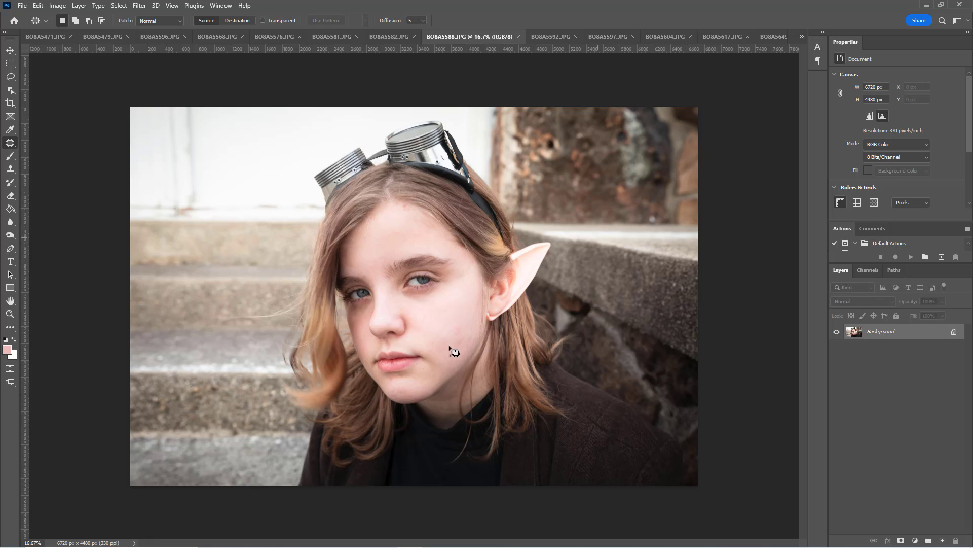
pyautogui.click(400, 38)
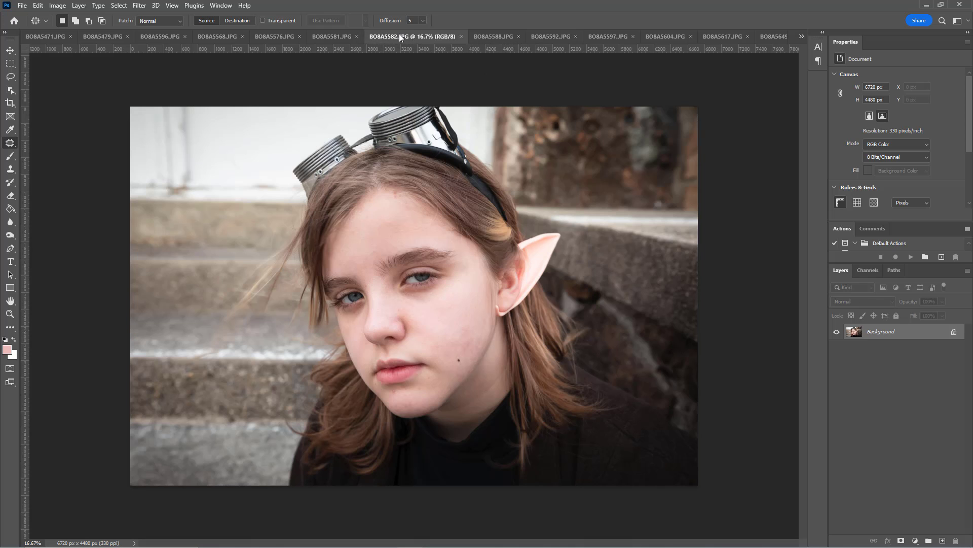
pyautogui.click(333, 38)
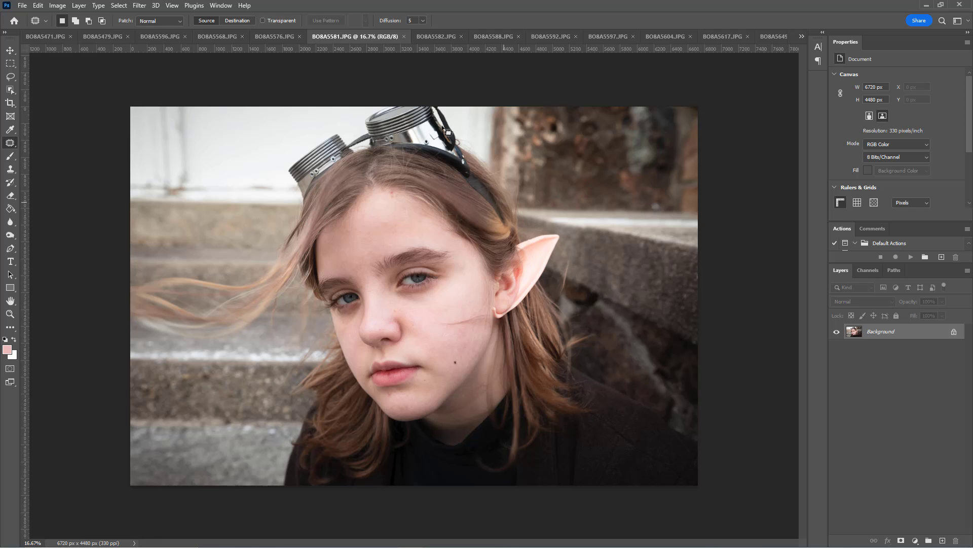
pyautogui.click(277, 36)
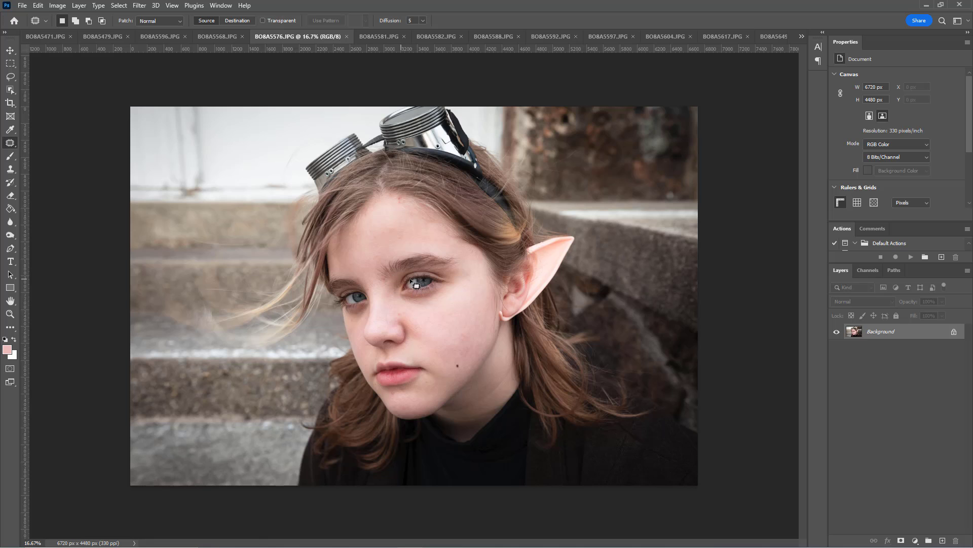
# Examine the eyes and skin detail of the face in BO8A5576.JPG up close, returning to the whole photo.
pyautogui.scroll(5, 426, 313)
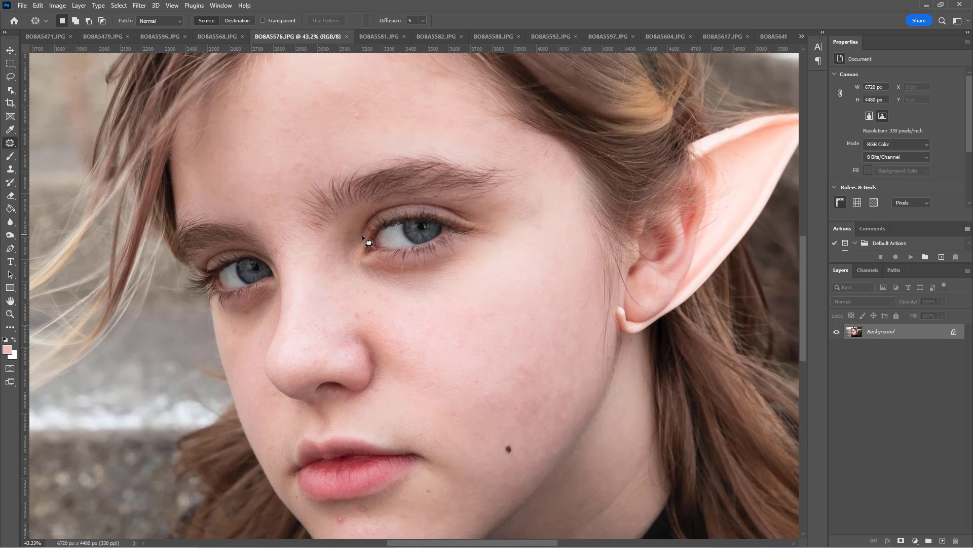
pyautogui.scroll(-2, 450, 212)
pyautogui.scroll(-2, 451, 211)
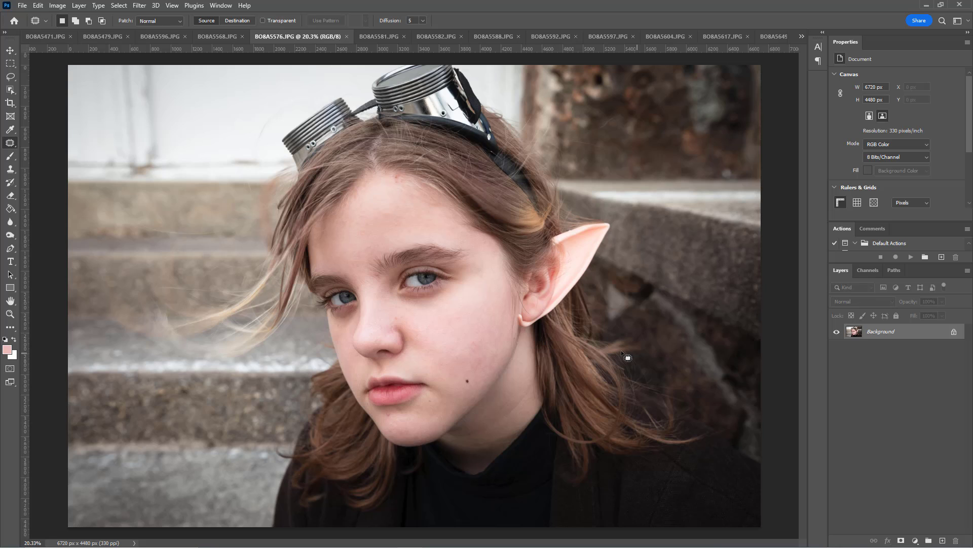
pyautogui.scroll(-1, 533, 320)
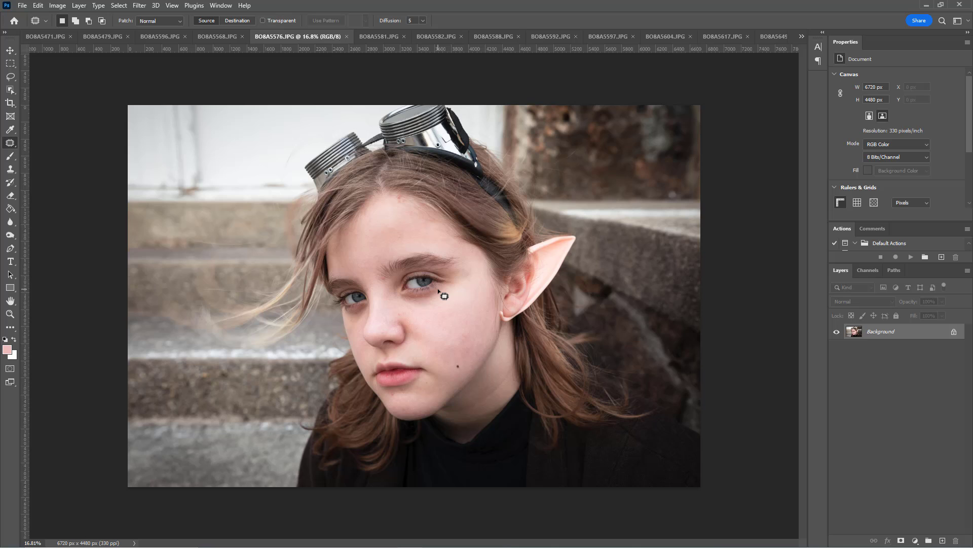
pyautogui.scroll(1, 439, 291)
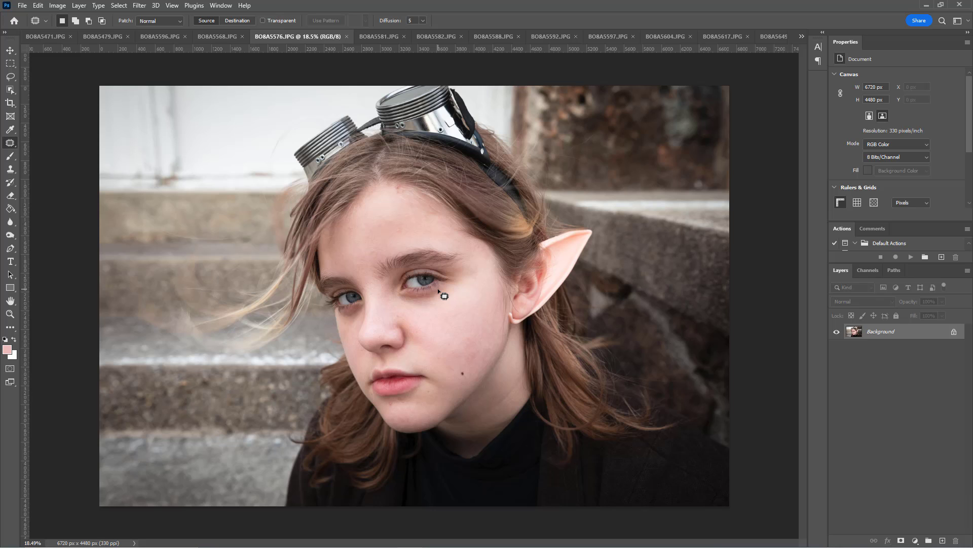
pyautogui.scroll(2, 439, 291)
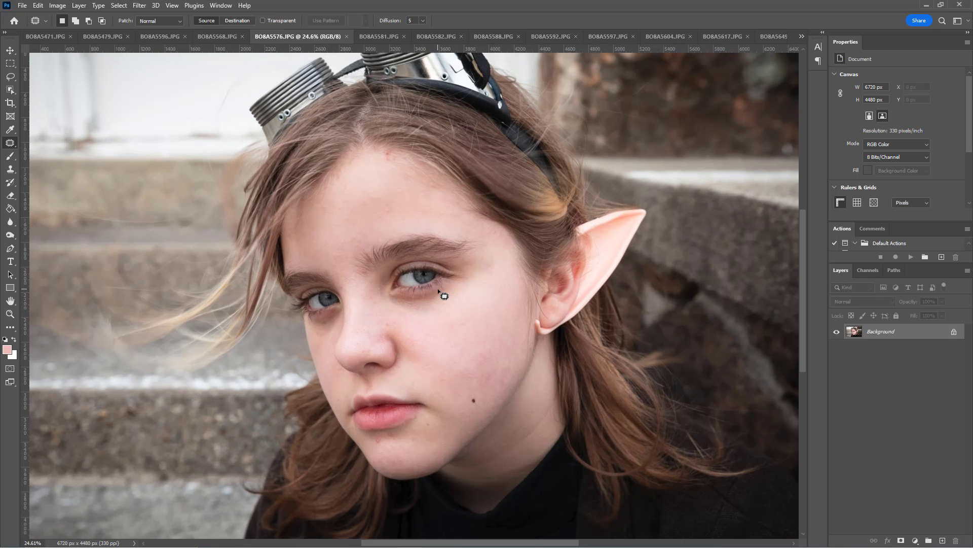
pyautogui.scroll(-2, 446, 280)
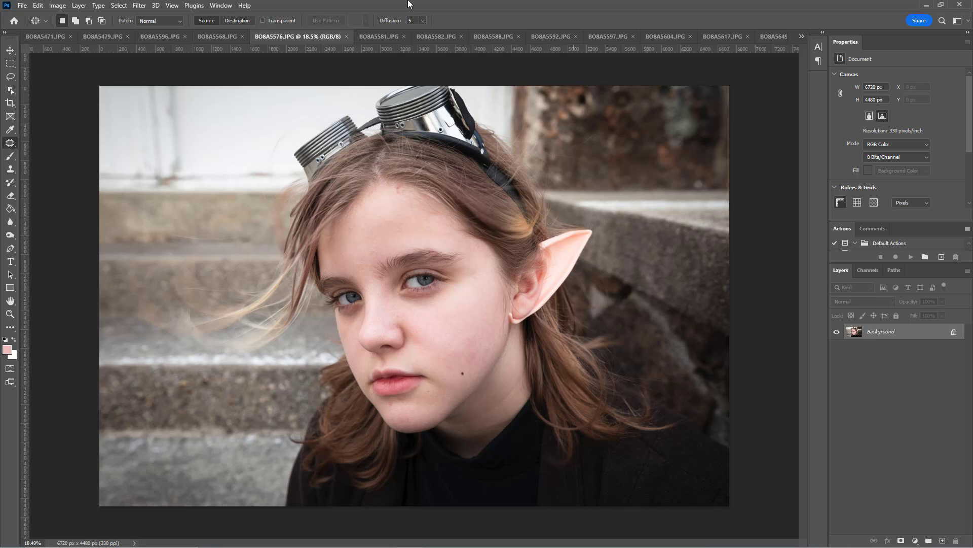
# Review the portraits BO8A5568.JPG, BO8A5596.JPG, BO8A5479.JPG and BO8A5471.JPG in turn.
pyautogui.click(214, 36)
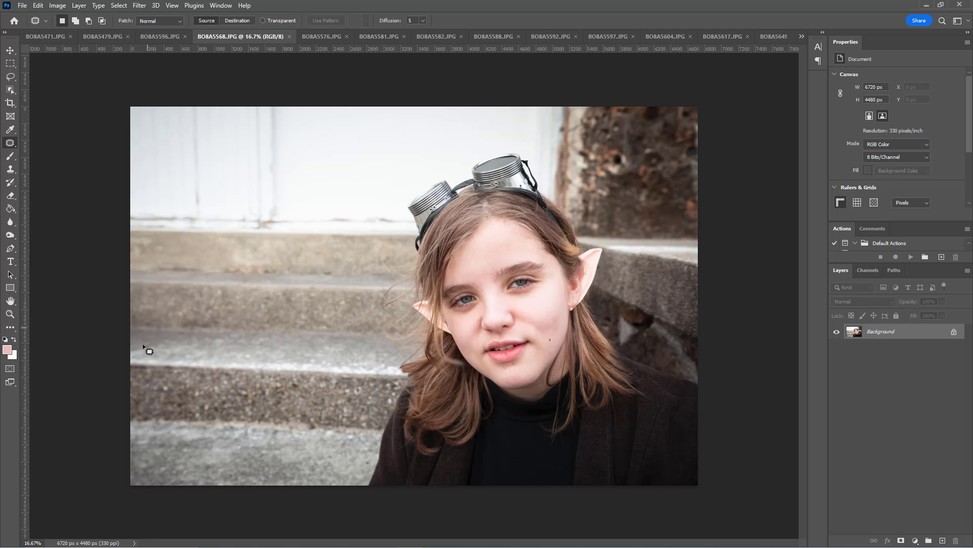
pyautogui.click(162, 35)
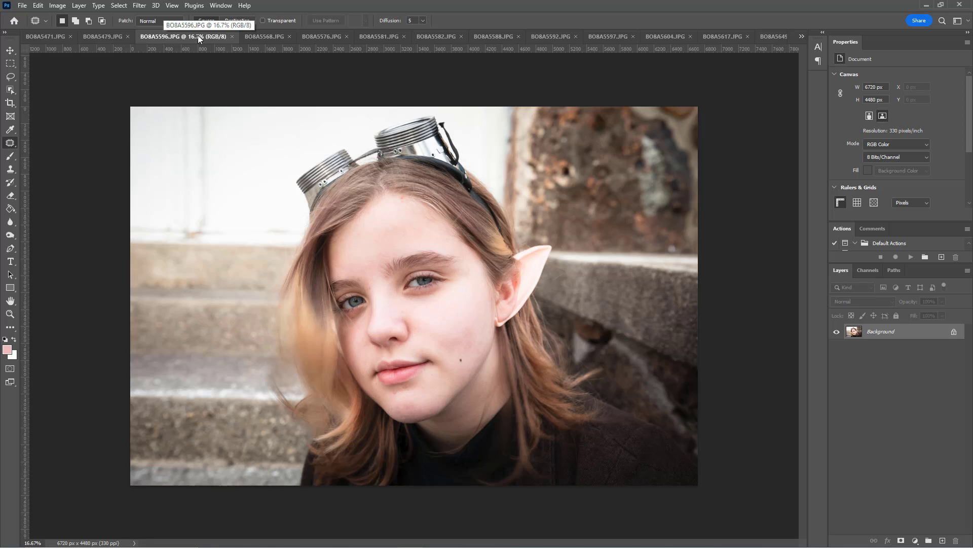
pyautogui.click(105, 35)
pyautogui.click(42, 35)
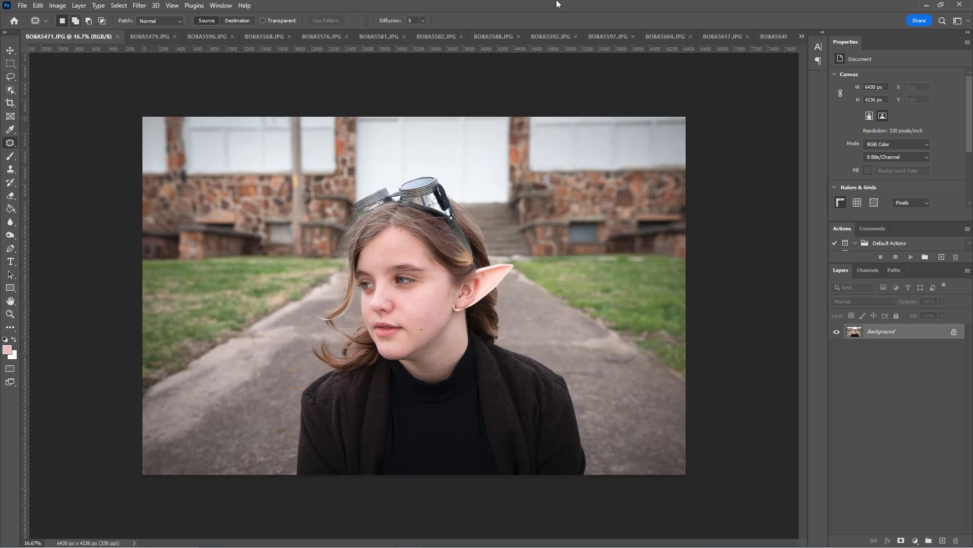
# Compare the smiling close-ups BO8A5604.JPG, BO8A5597.JPG and BO8A5592.JPG in turn.
pyautogui.click(664, 36)
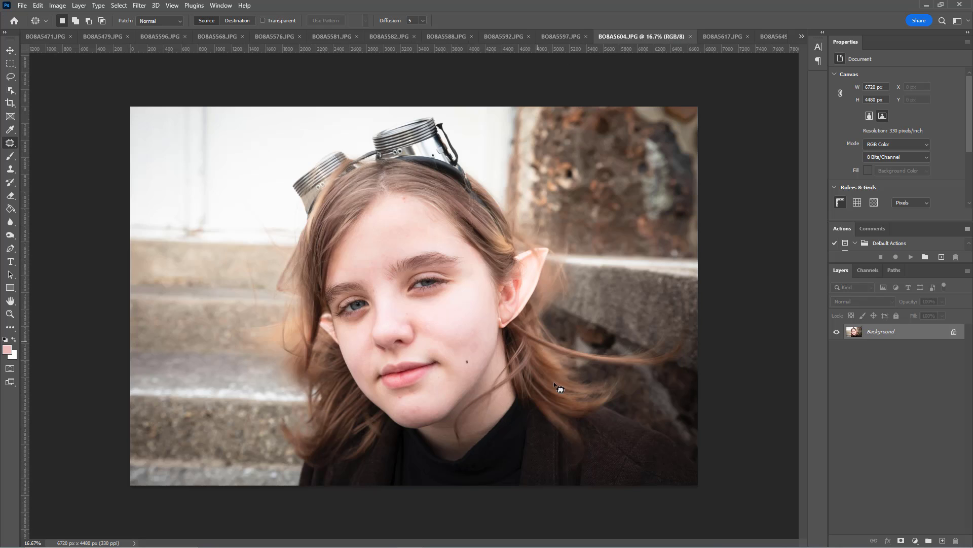
pyautogui.click(555, 32)
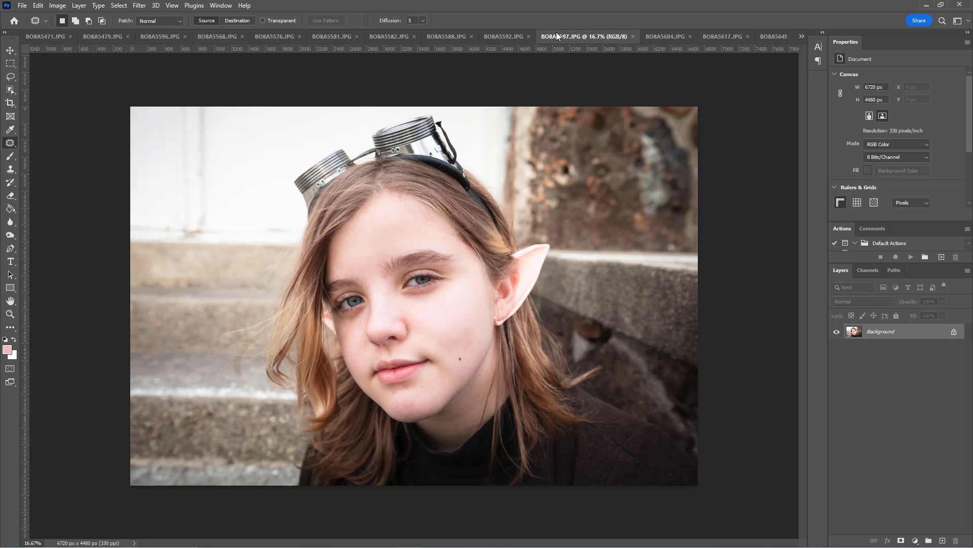
pyautogui.click(496, 34)
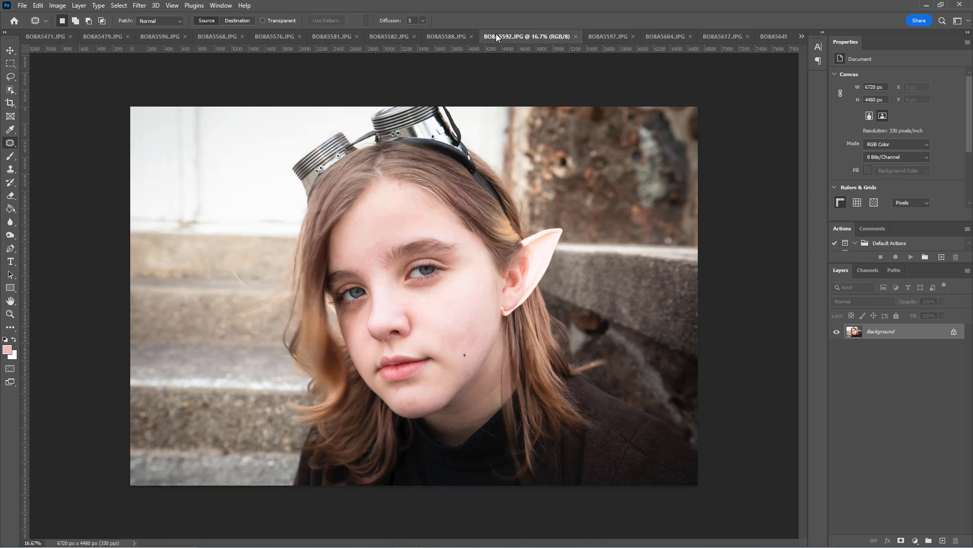